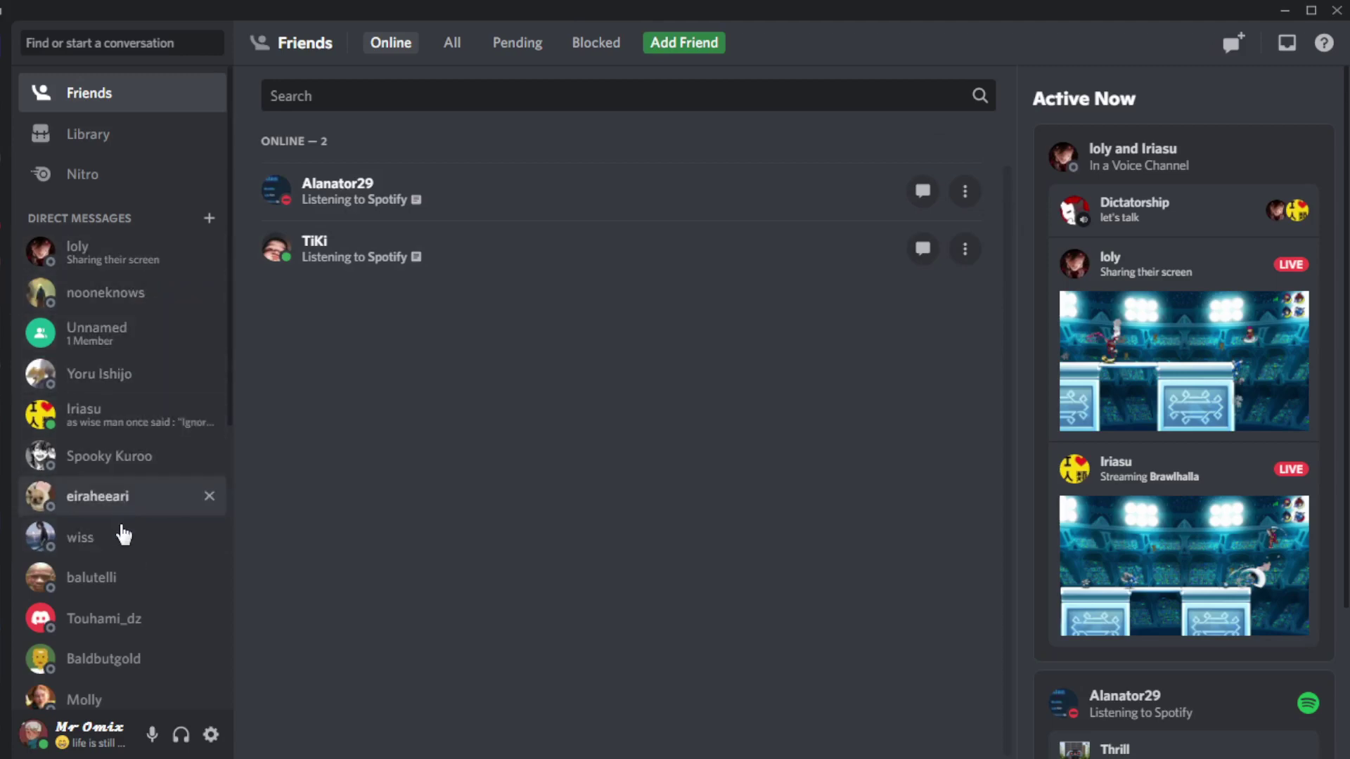
left_click(113, 596)
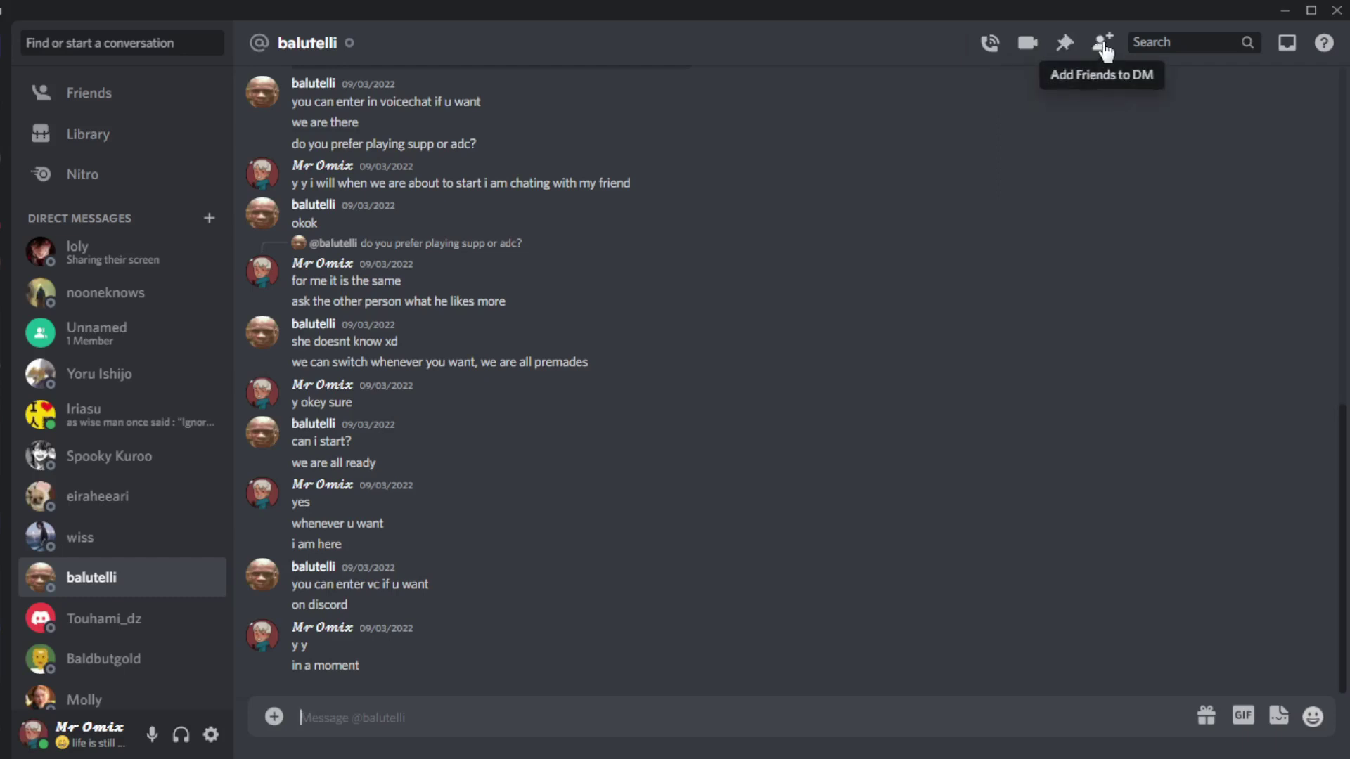
right_click(93, 577)
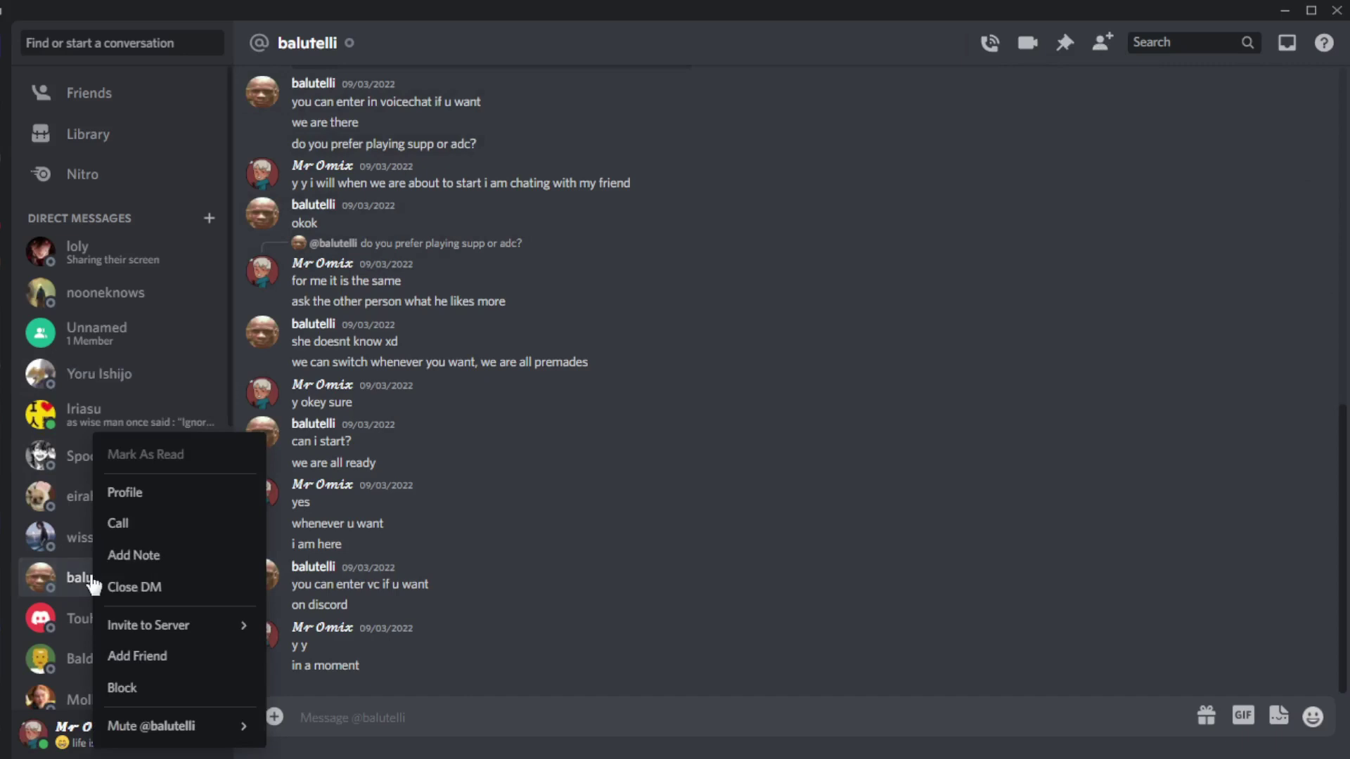
right_click(48, 578)
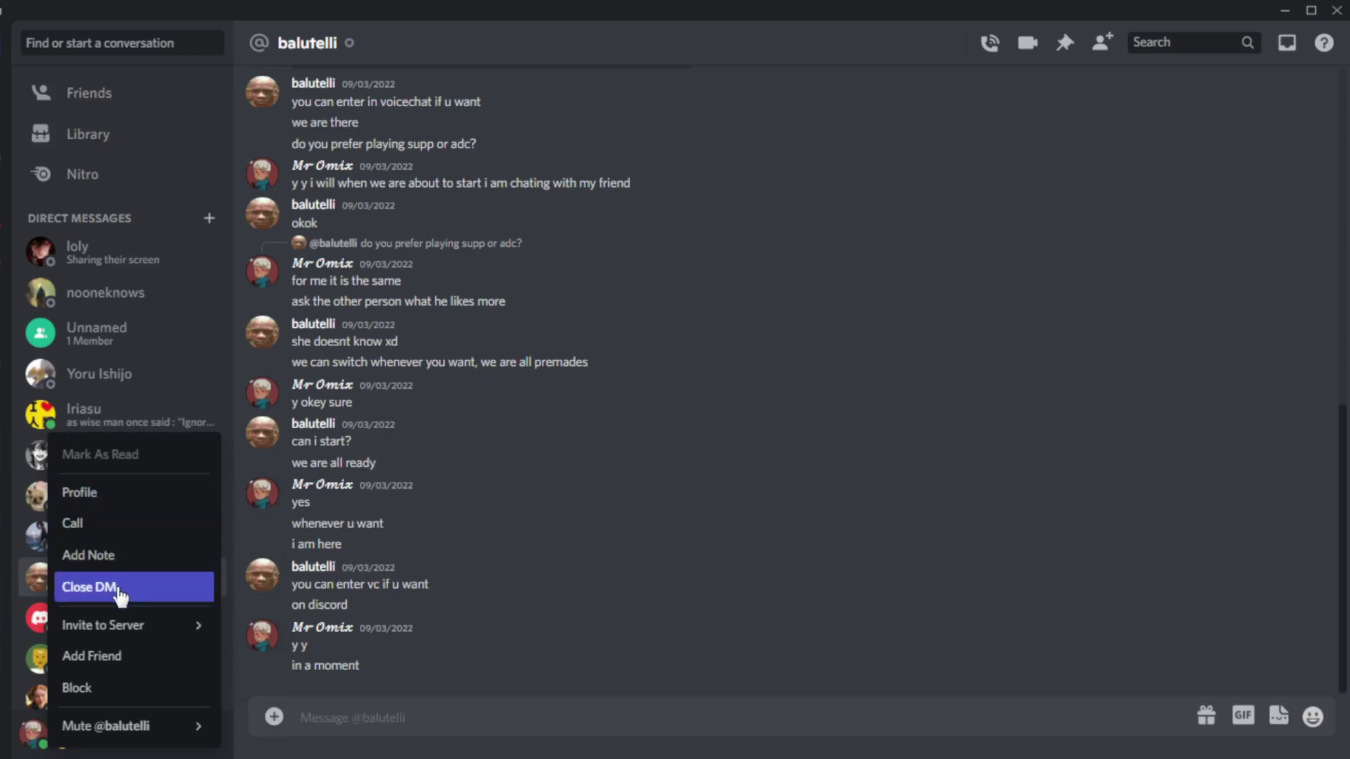
mouse_move(151, 726)
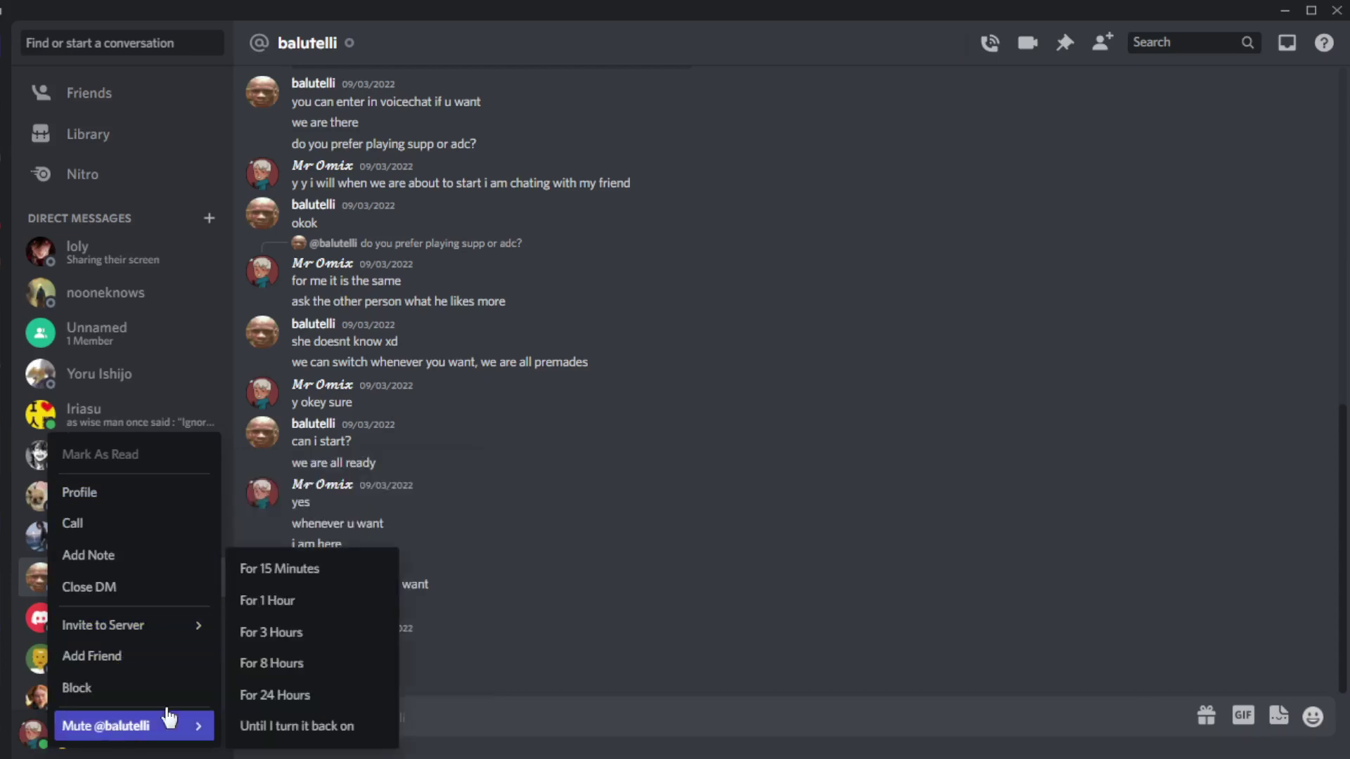
left_click(346, 604)
right_click(121, 575)
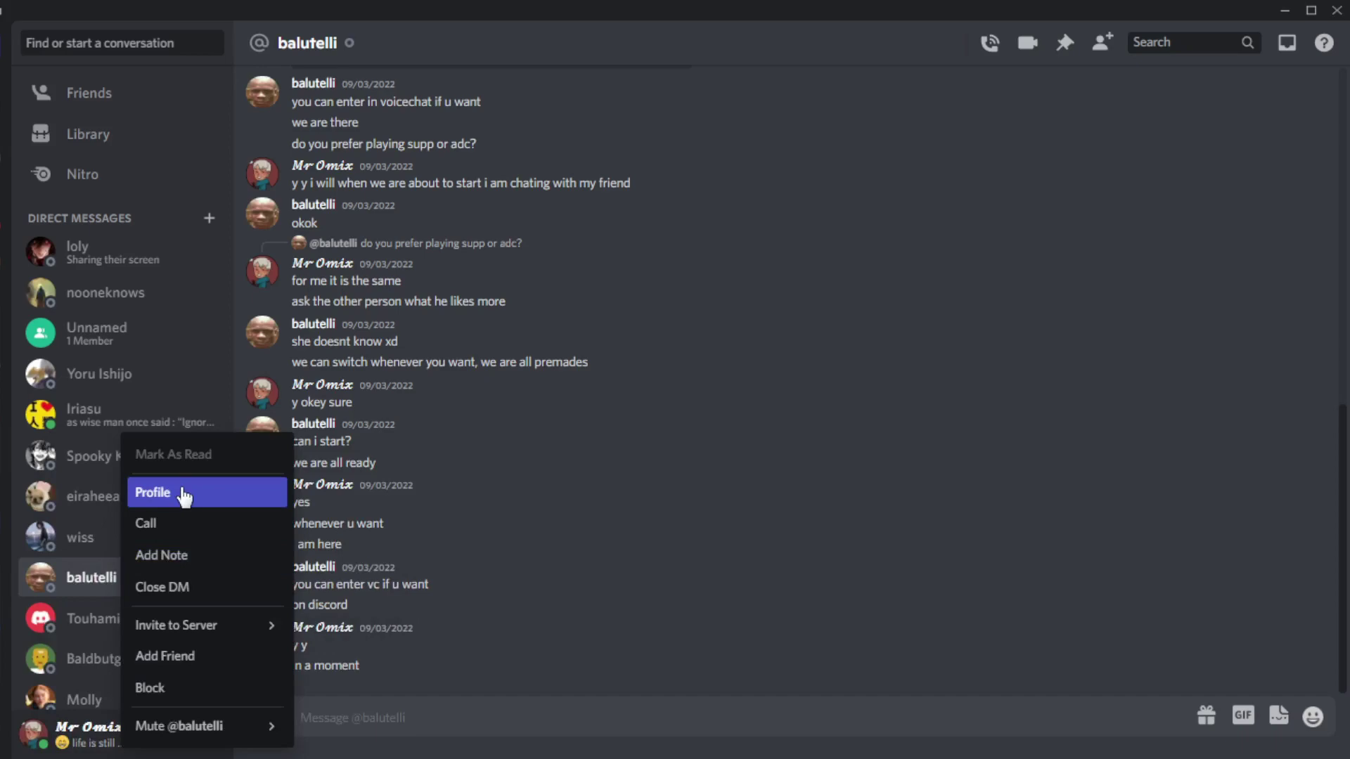
left_click(179, 488)
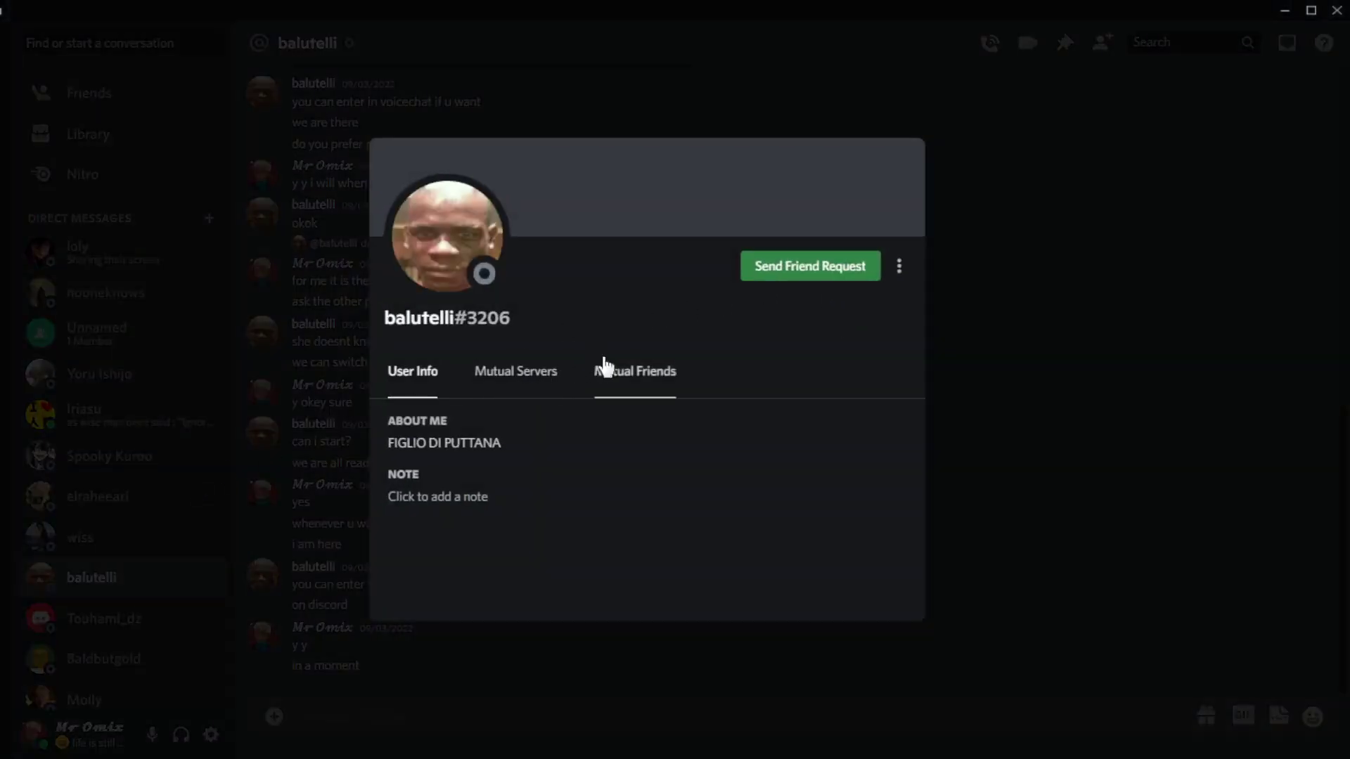
left_click(898, 267)
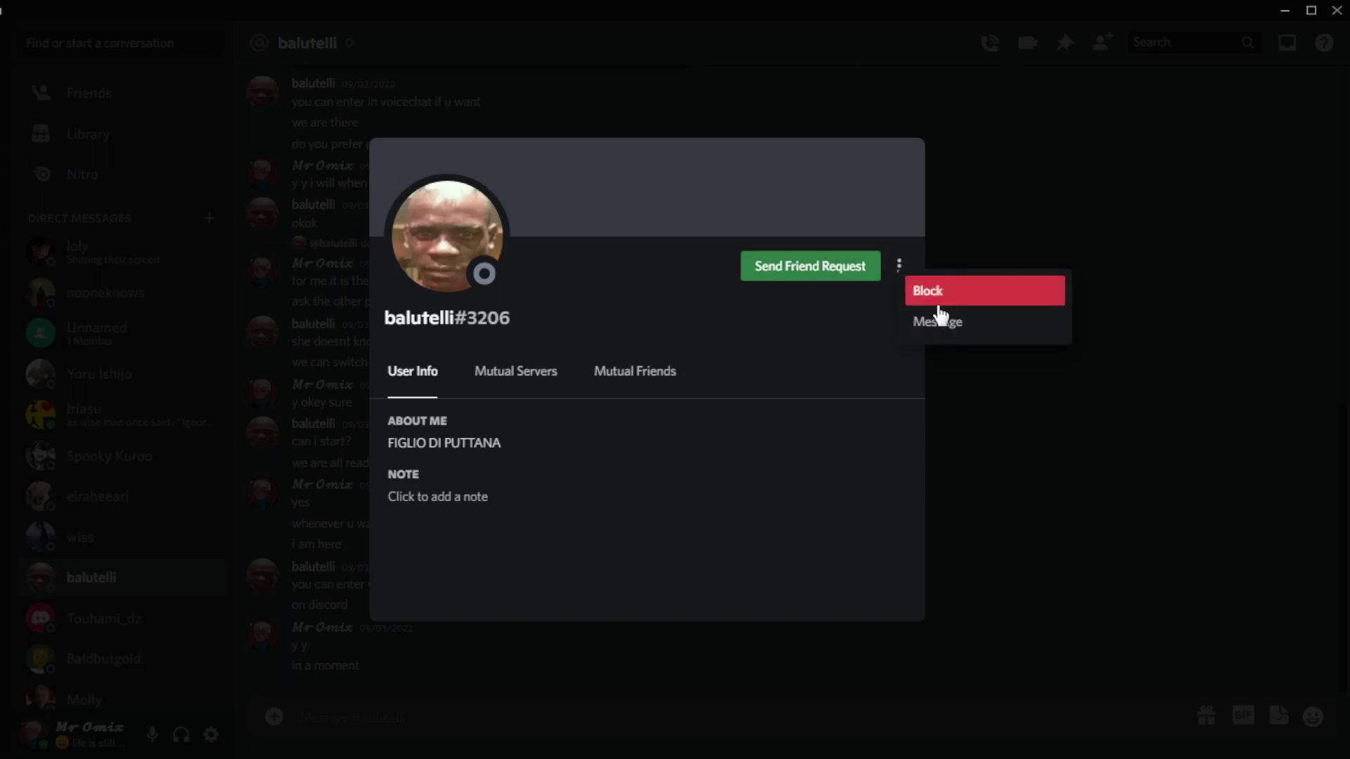
left_click(995, 410)
mouse_move(116, 294)
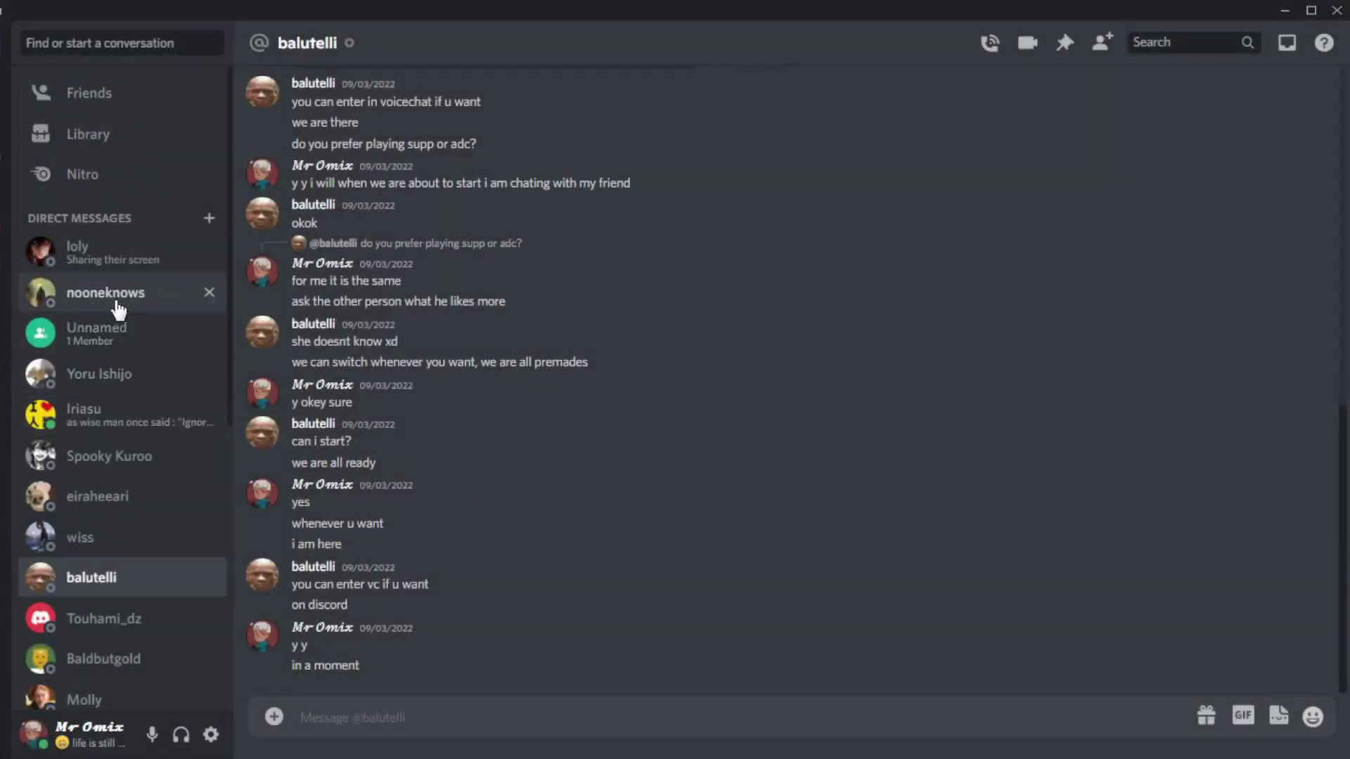
left_click(185, 370)
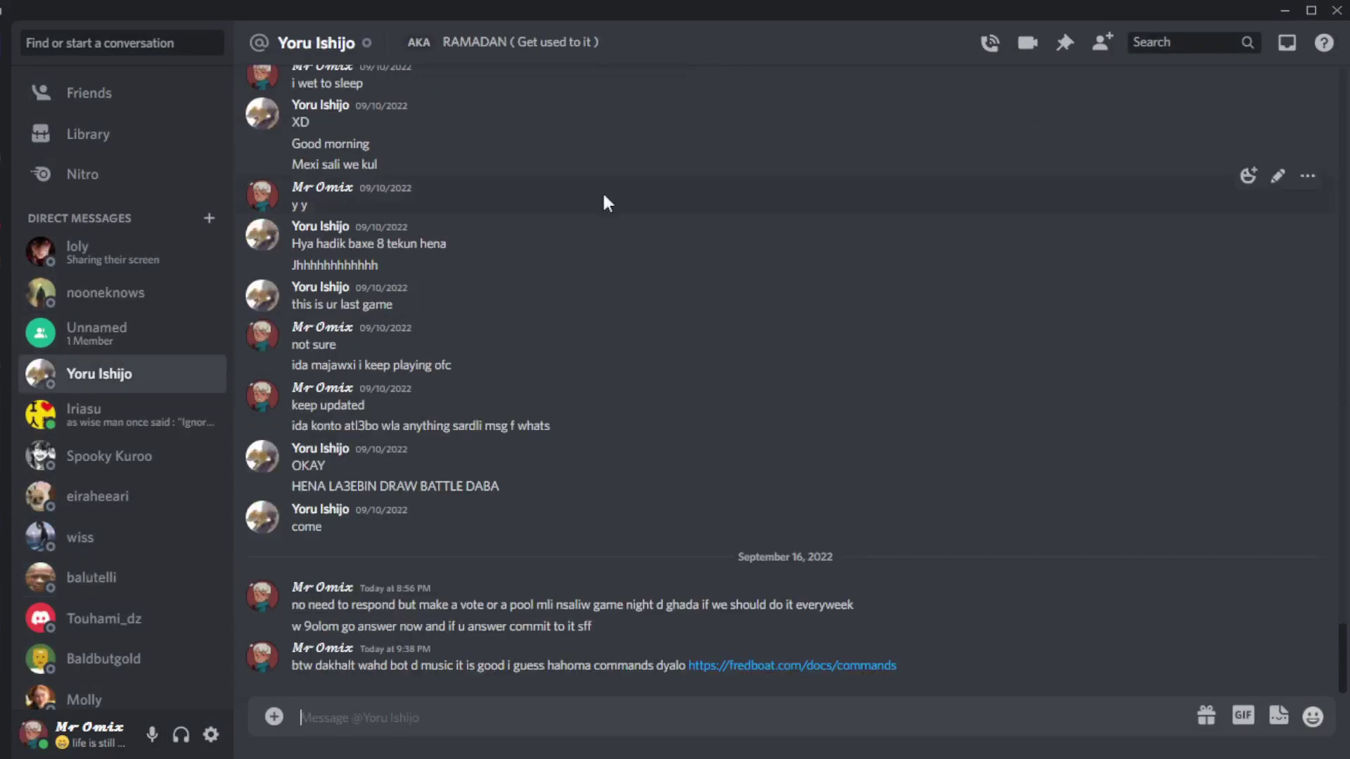
right_click(143, 370)
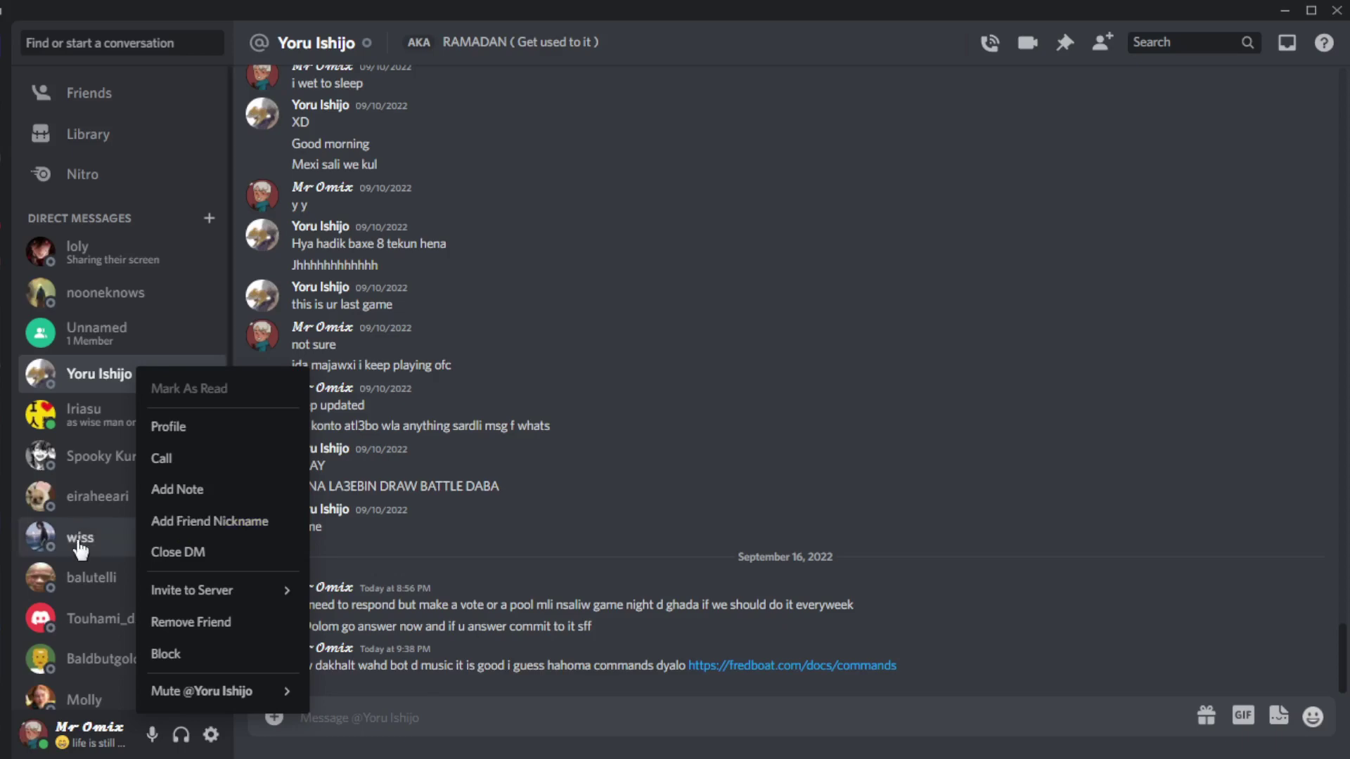
left_click(87, 572)
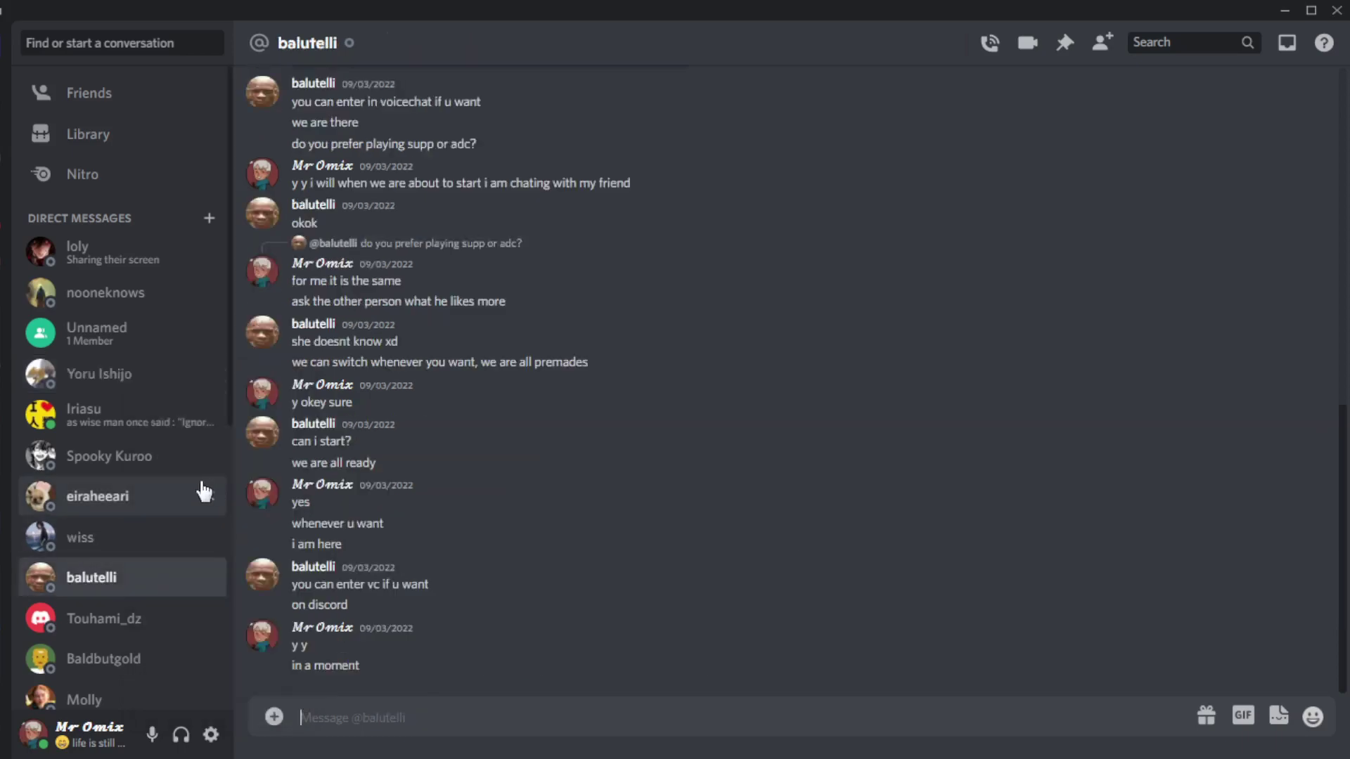
right_click(148, 581)
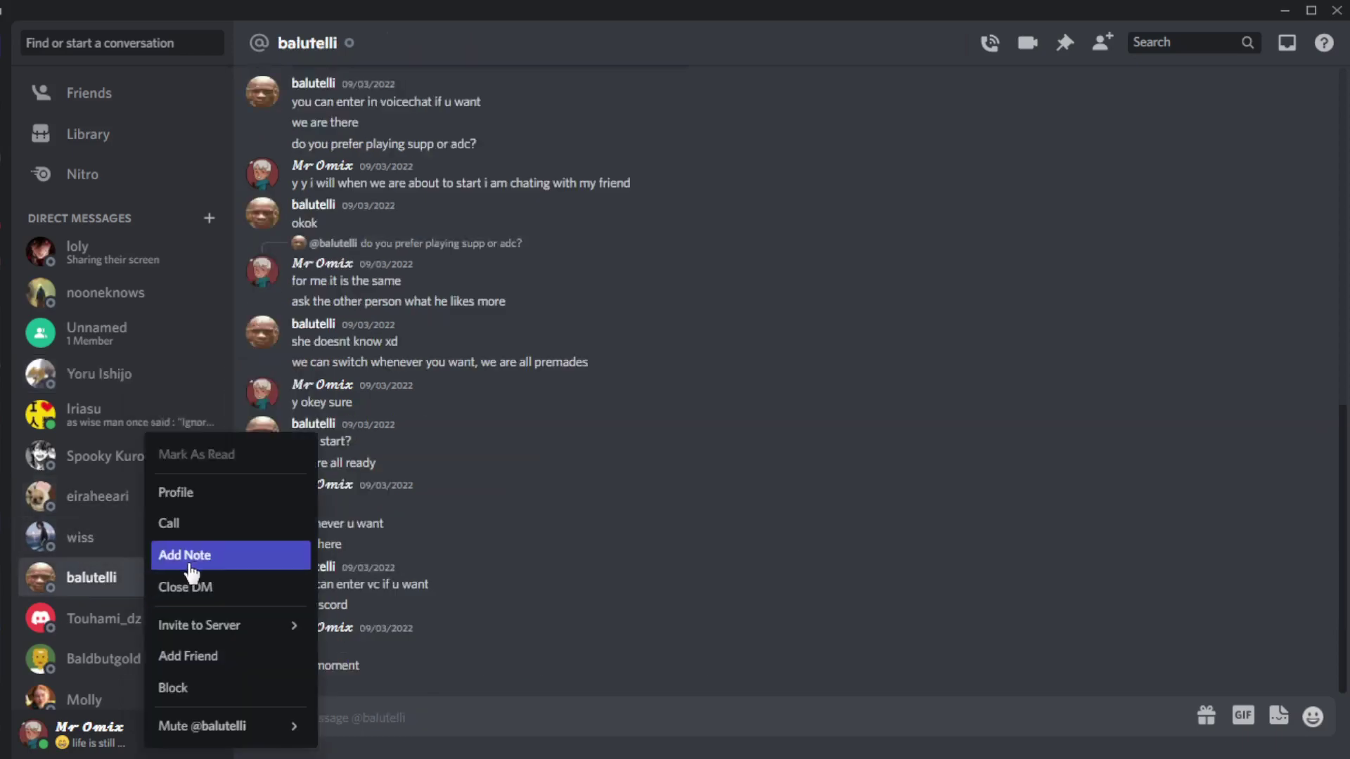
left_click(206, 501)
left_click(898, 267)
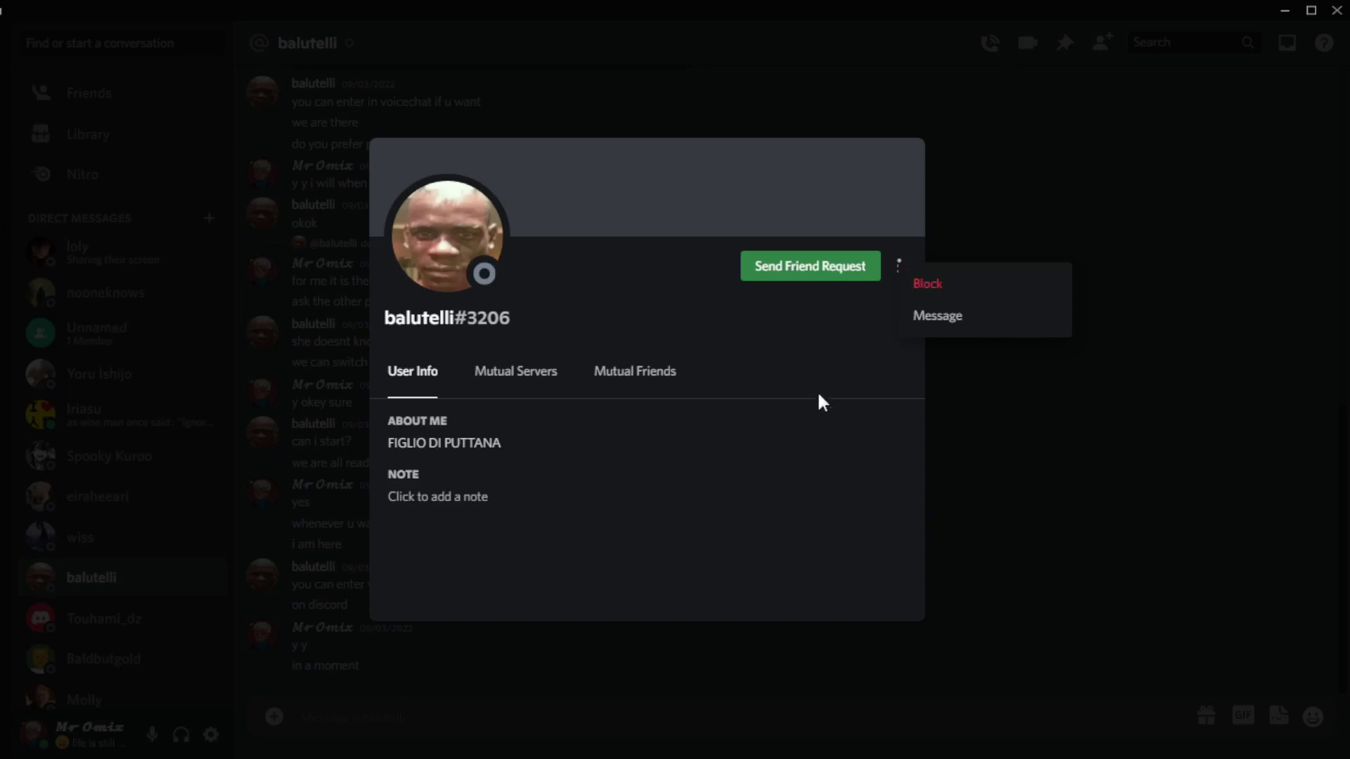
key("Escape")
left_click(100, 253)
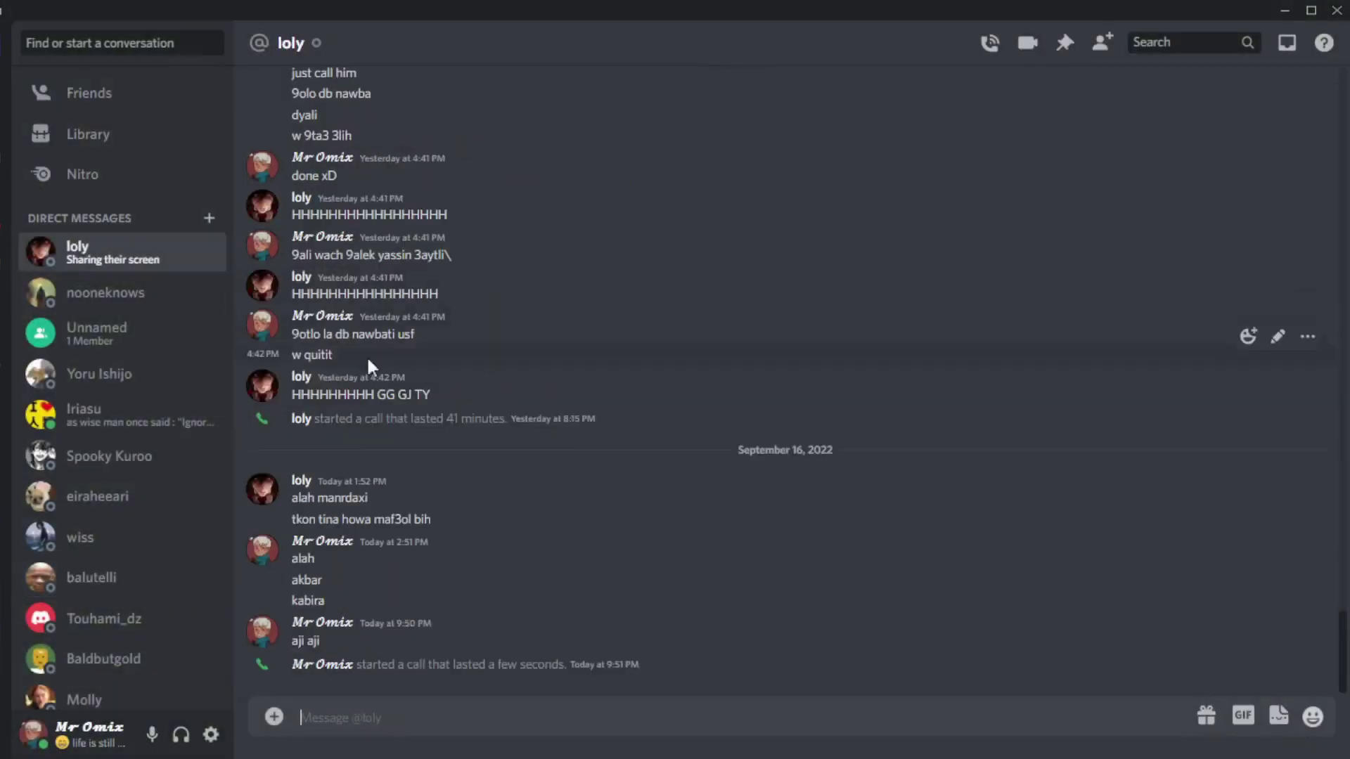
scroll(138, 414, "down", 2)
scroll(135, 408, "down", 2)
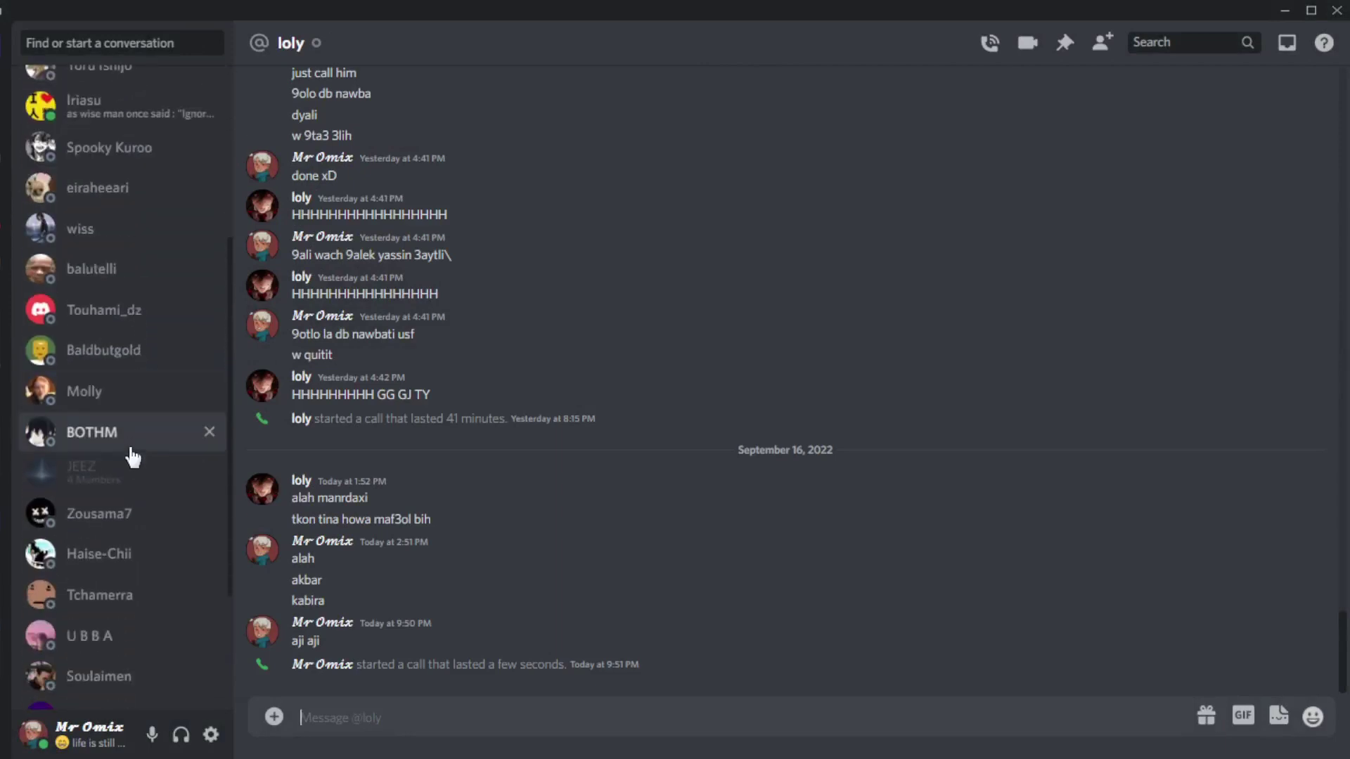
scroll(129, 458, "down", 2)
scroll(128, 459, "up", 5)
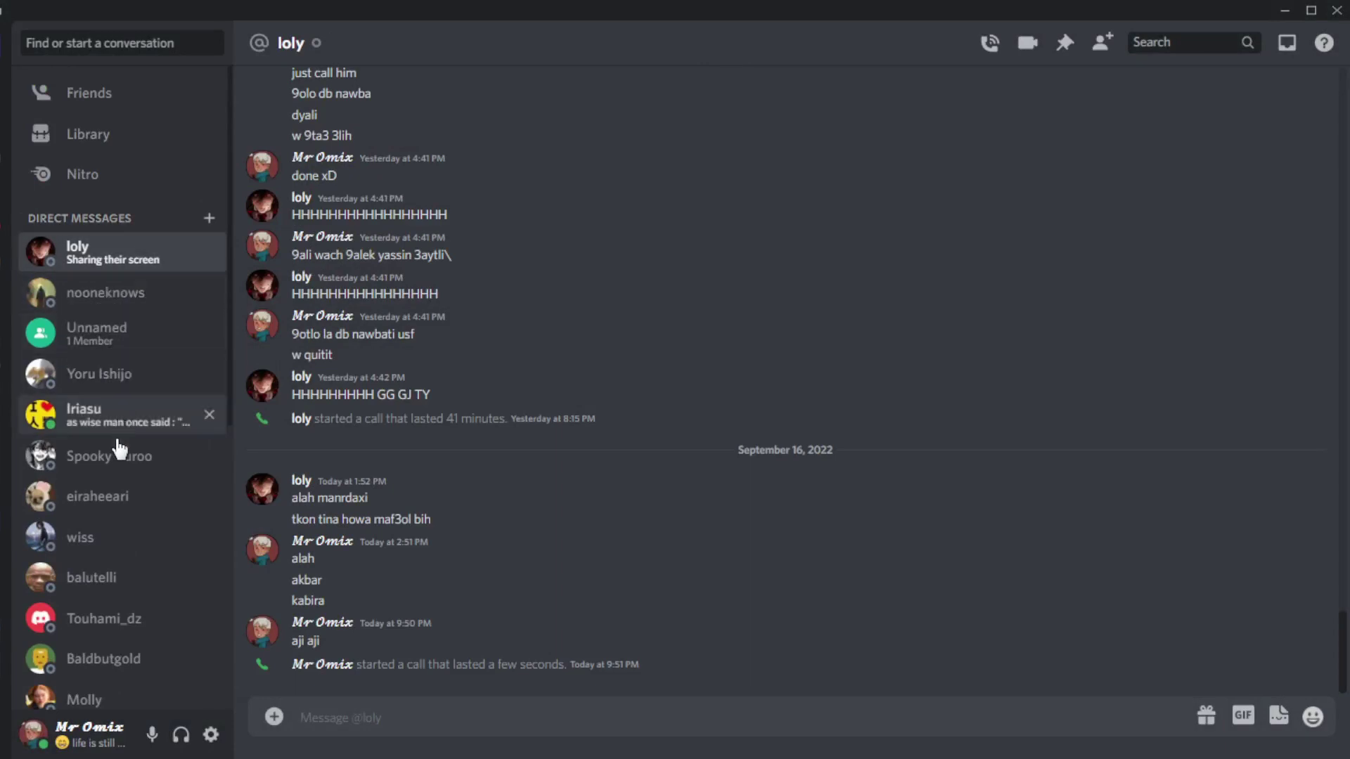
left_click(112, 580)
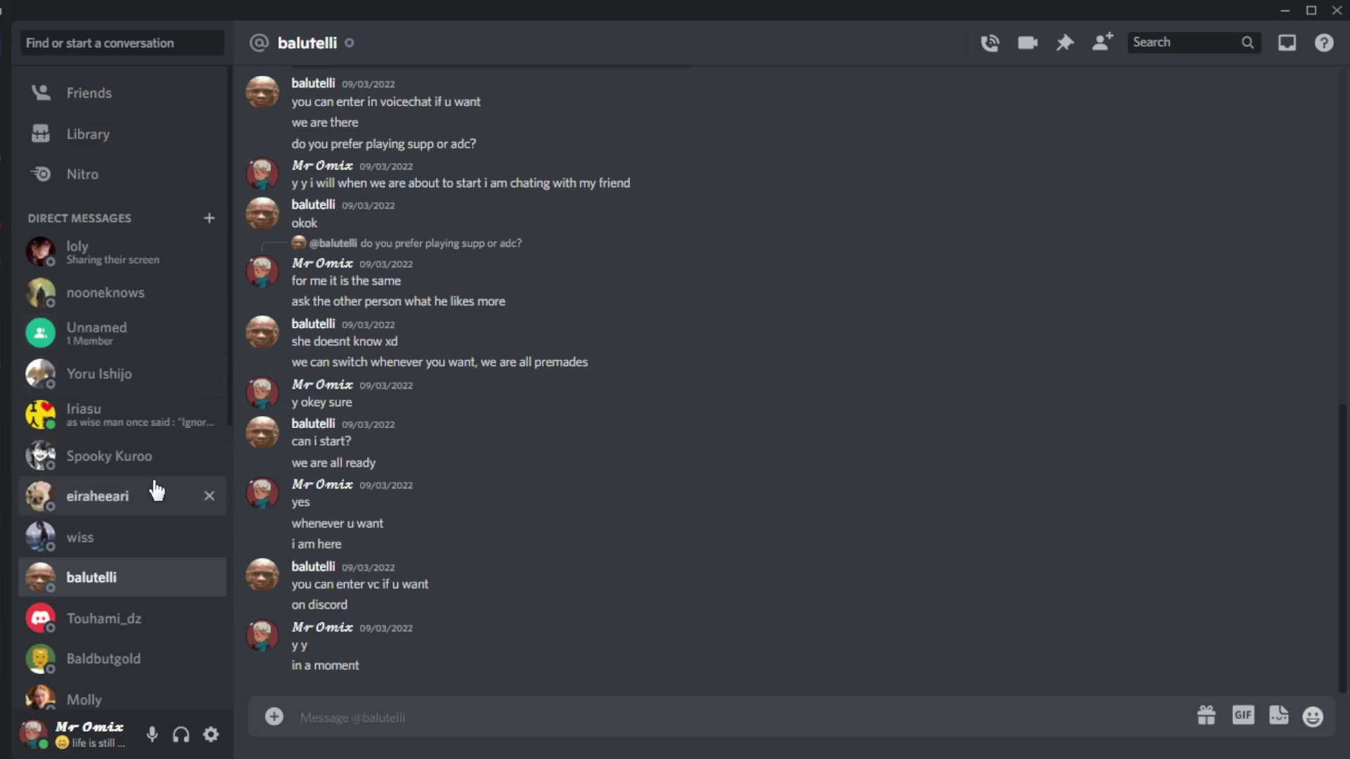
type("--")
key("BackSpace")
key("BackSpace")
scroll(715, 405, "up", 10)
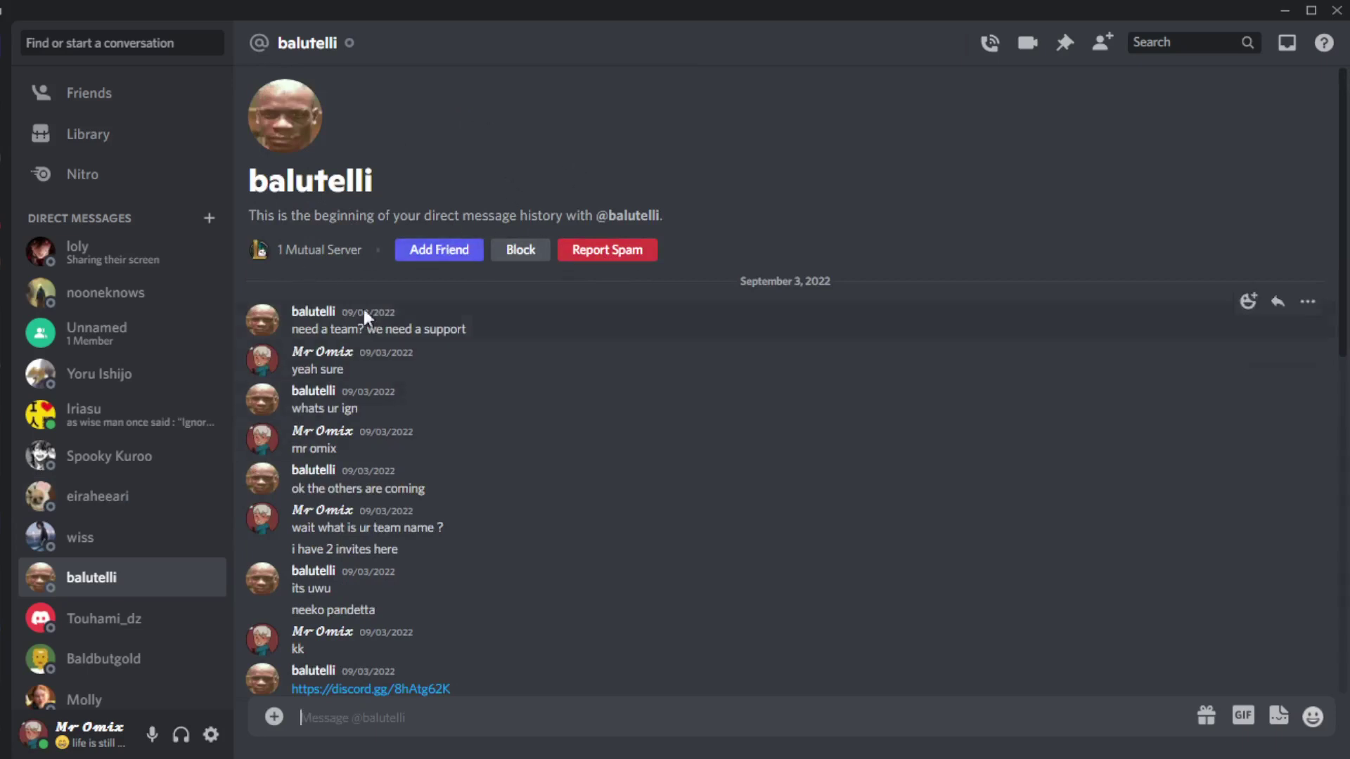
mouse_move(525, 320)
left_click_drag(288, 315, 539, 359)
left_click(539, 359)
left_click(609, 264)
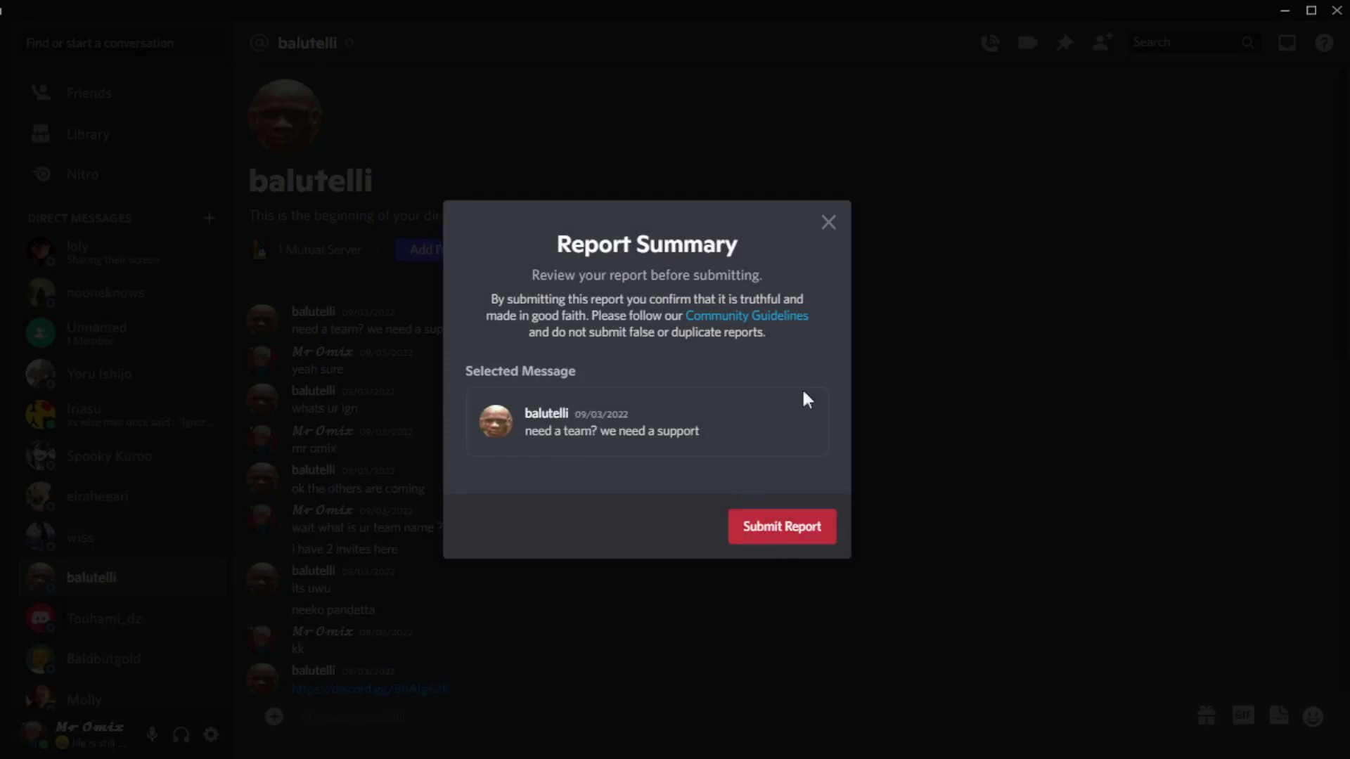
left_click(827, 229)
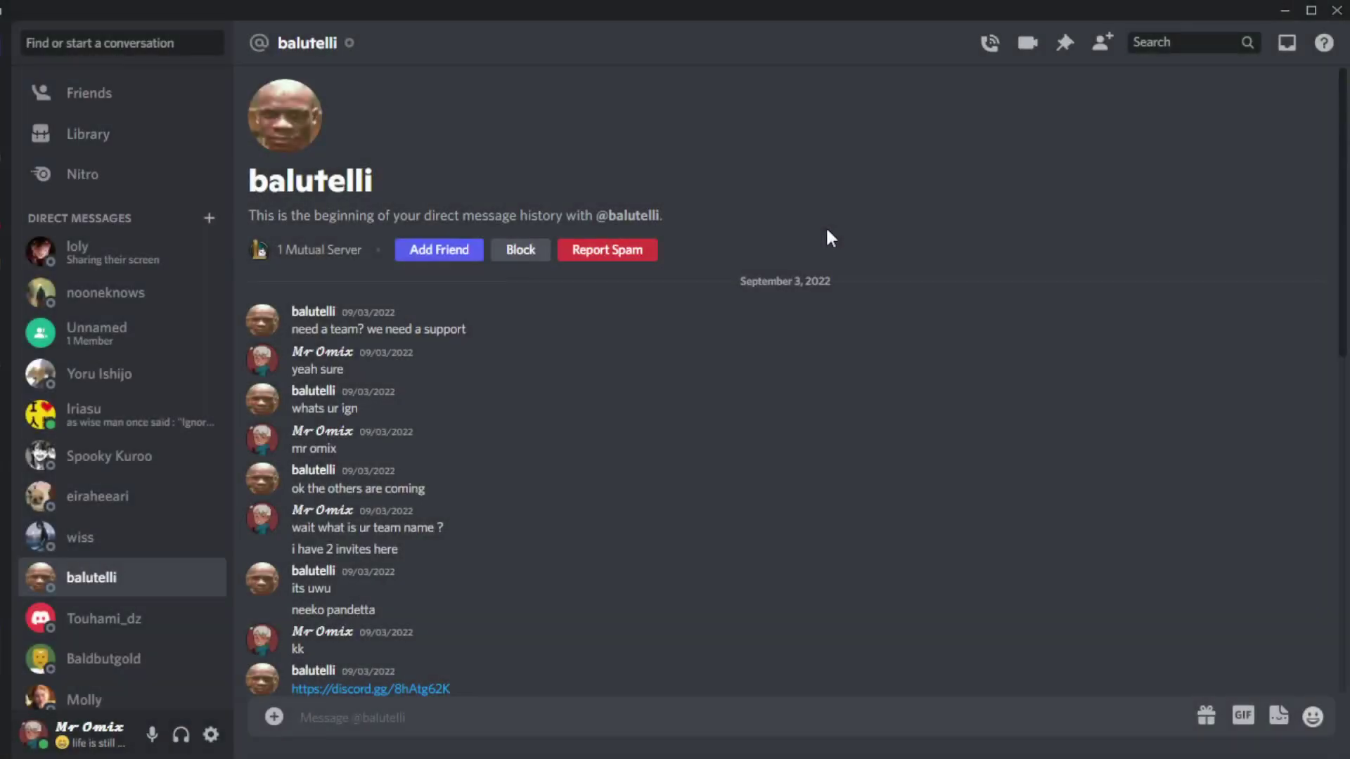